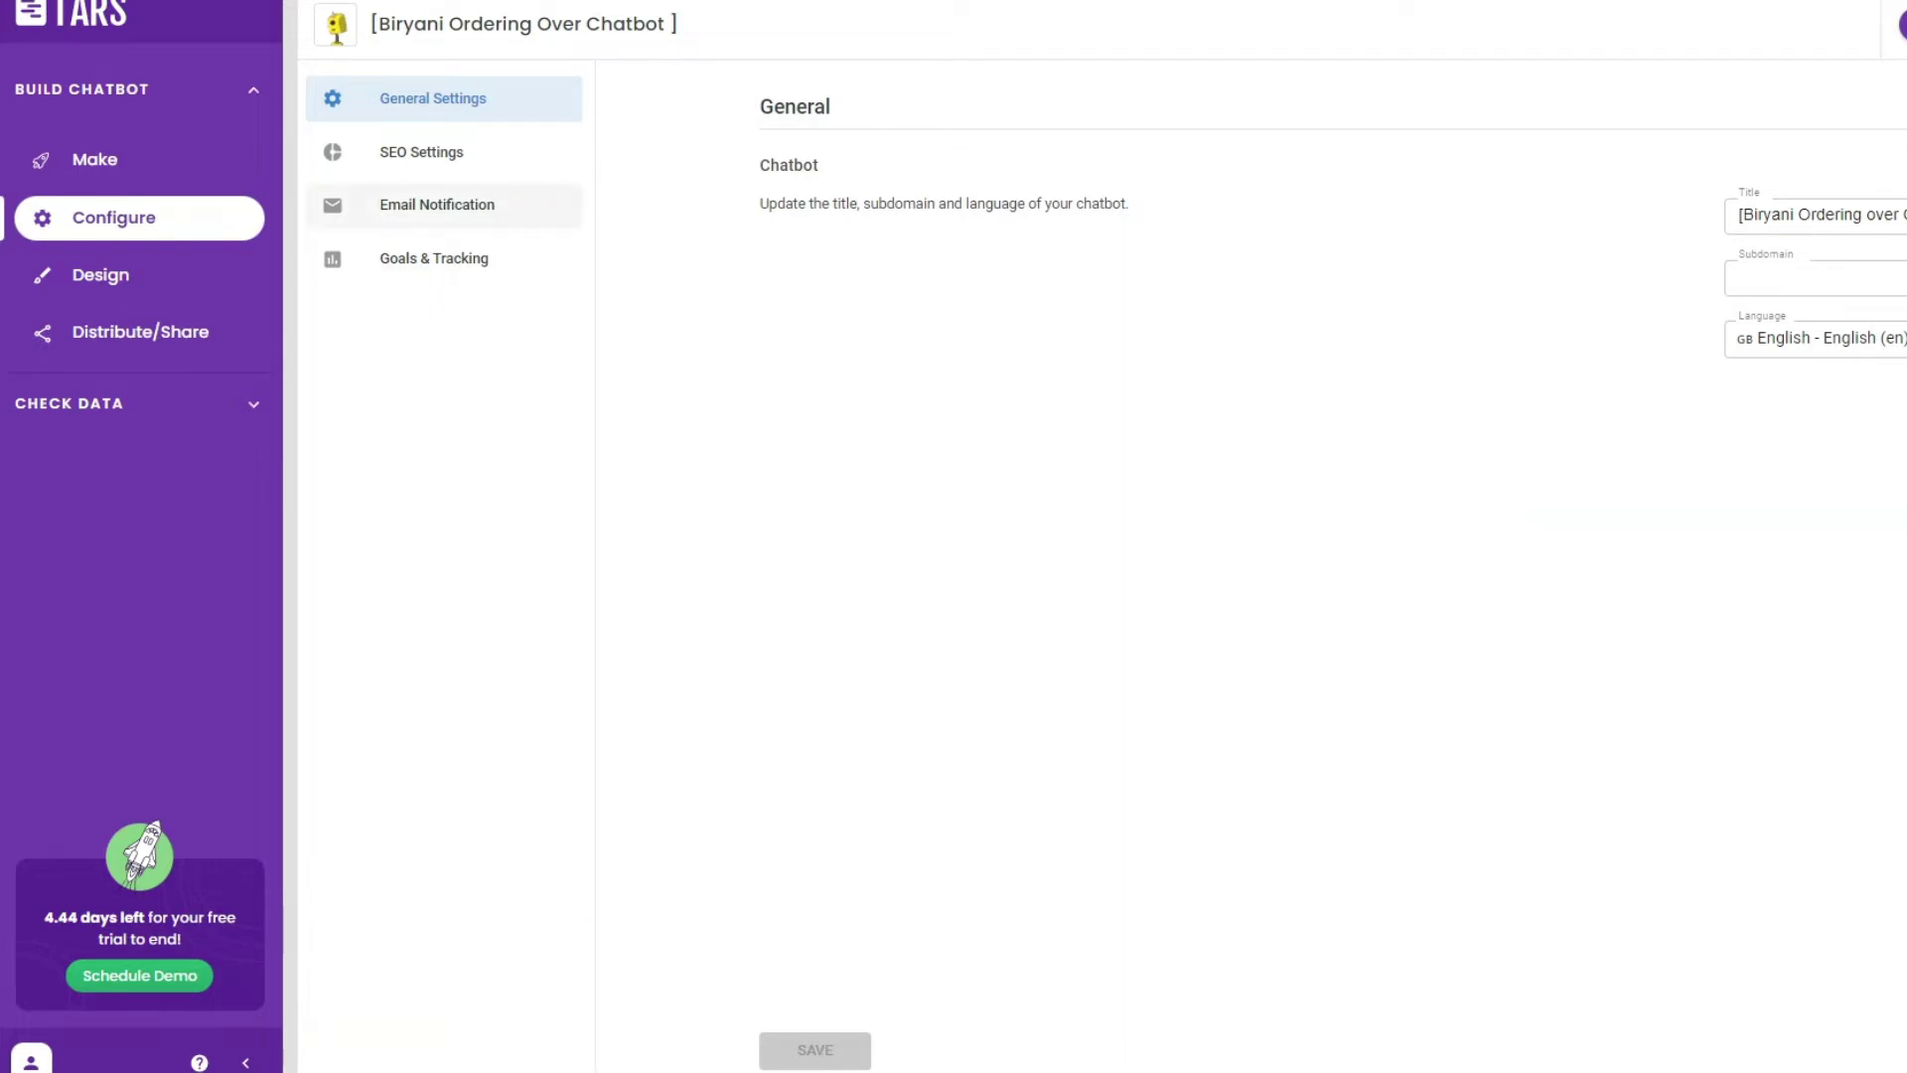
Open the Biryani ordering bot's email notification settings, showing the subject and recipient fields.
click(510, 204)
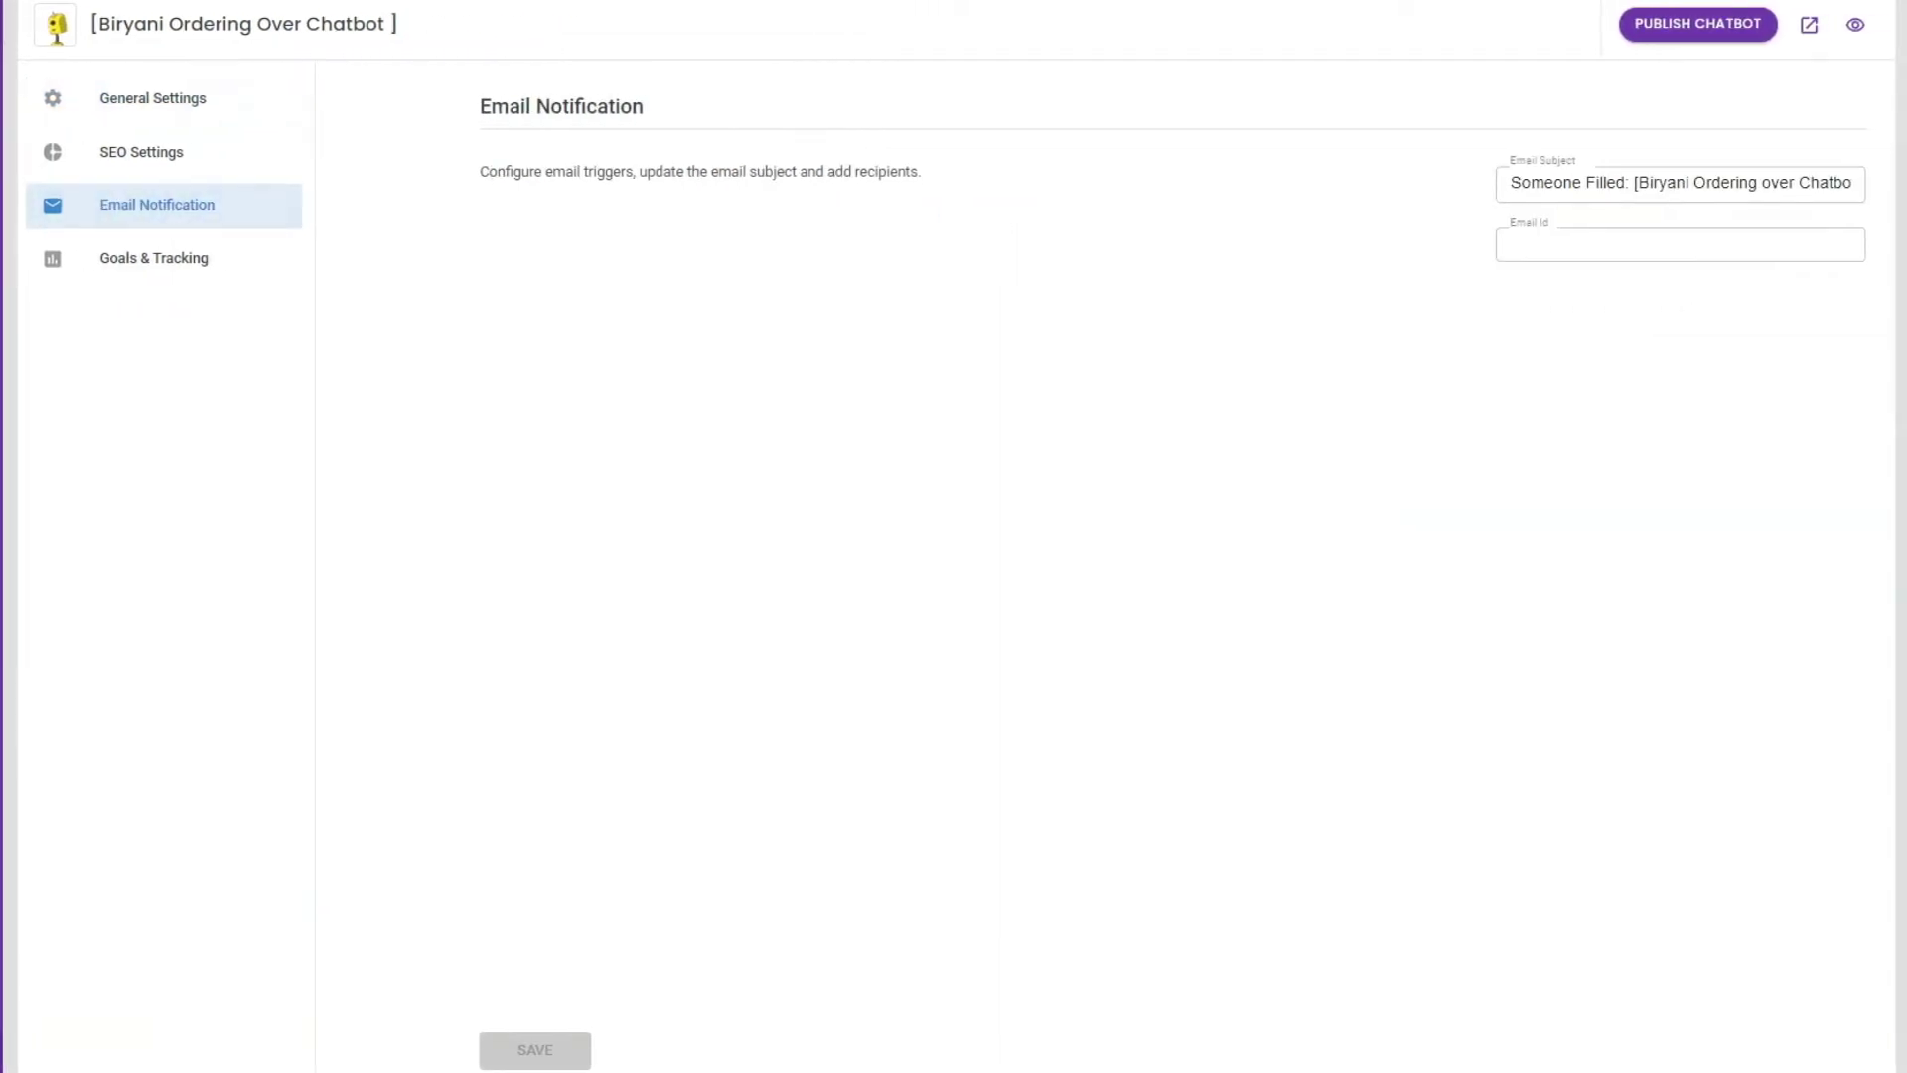